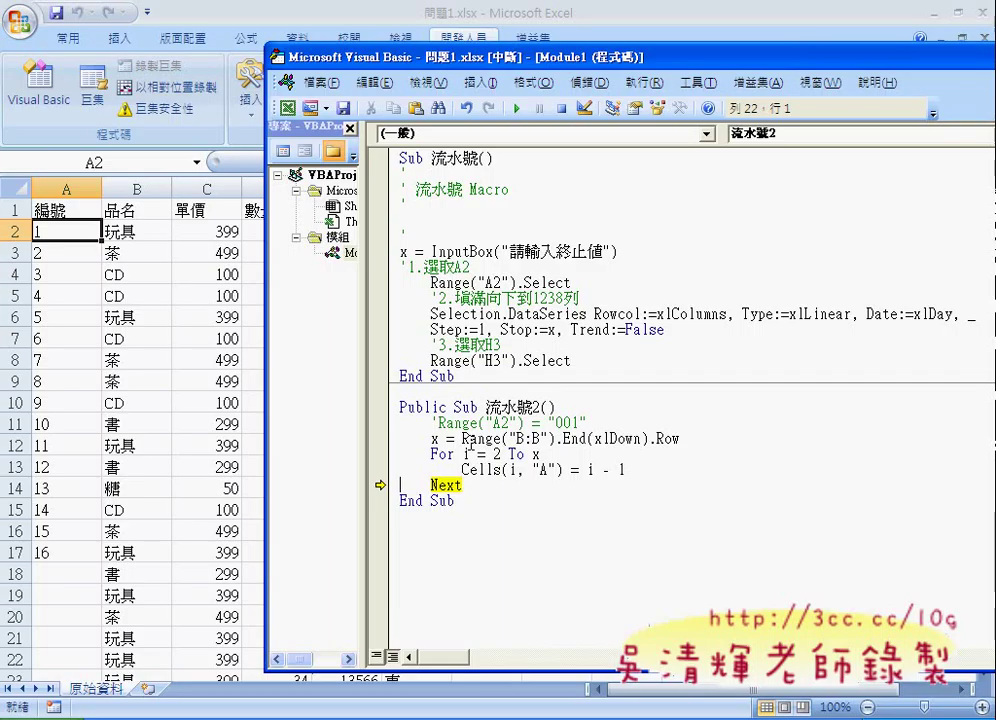
{"action": "key", "text": "F8"}
{"action": "key", "text": "F8"}
{"action": "key", "text": "F8"}
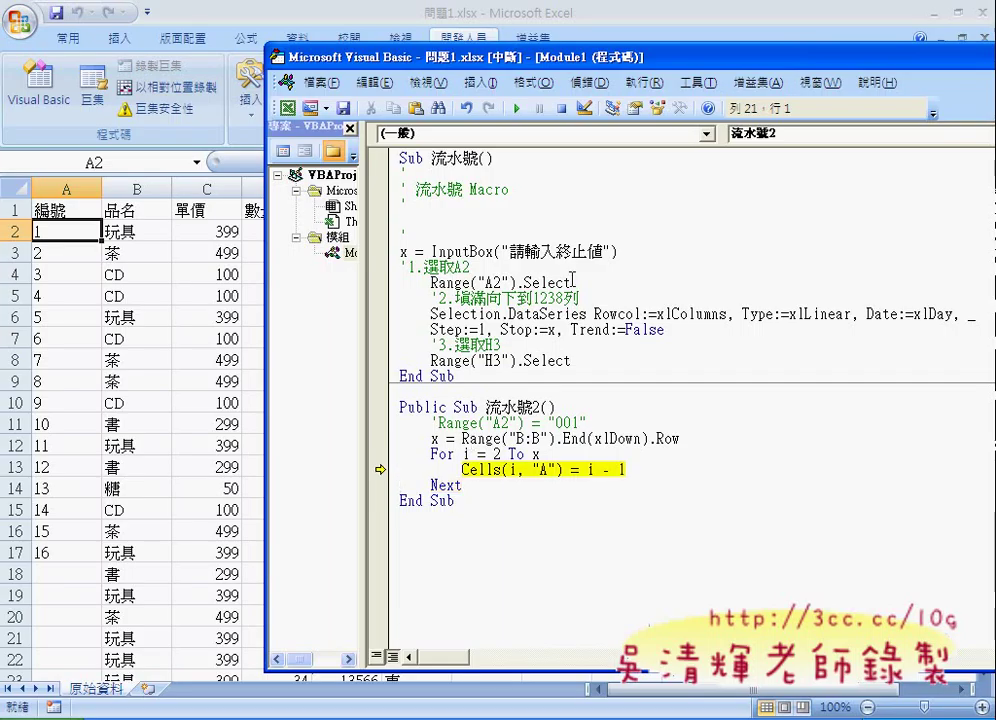
Step the numbering macro one more line, then end break mode to finish it
{"action": "left_click", "coordinate": [515, 108]}
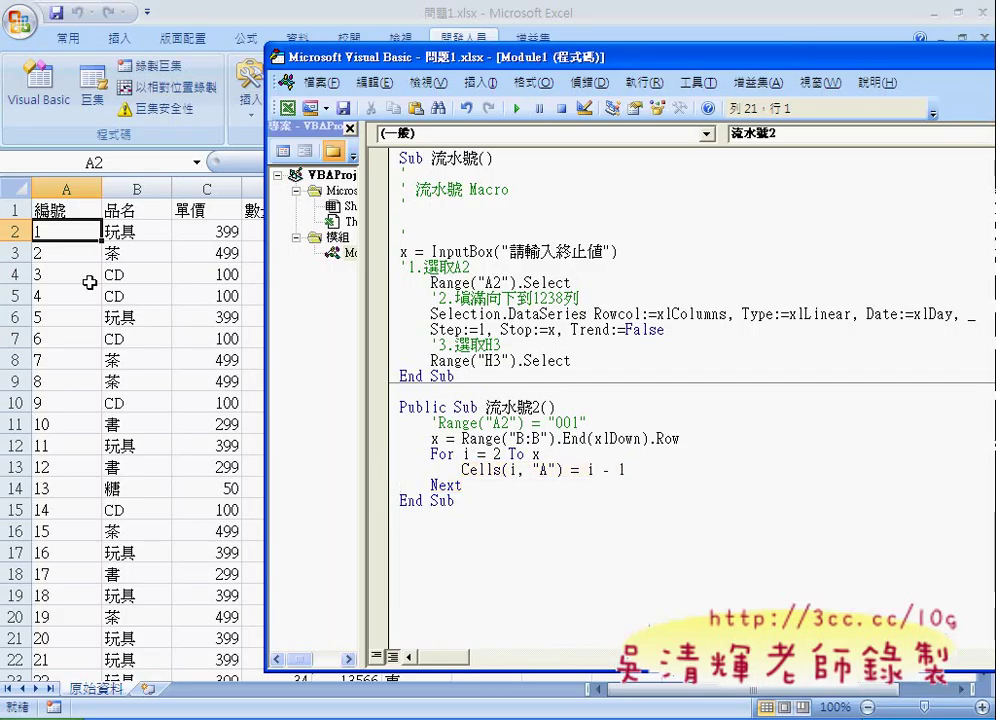
{"action": "left_click", "coordinate": [67, 313]}
Confirm column A is numbered down to 1240, then return to the VBA editor
{"action": "key", "text": "ctrl+Down"}
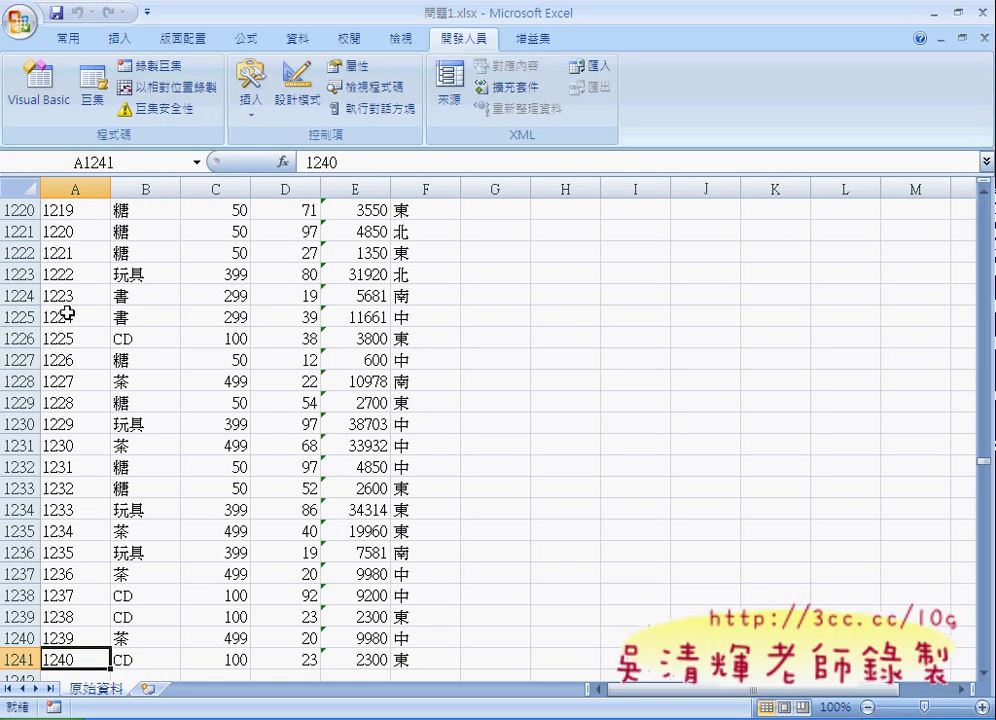
{"action": "scroll", "coordinate": [85, 410], "scroll_direction": "down", "scroll_amount": 1}
{"action": "scroll", "coordinate": [95, 480], "scroll_direction": "down", "scroll_amount": 1}
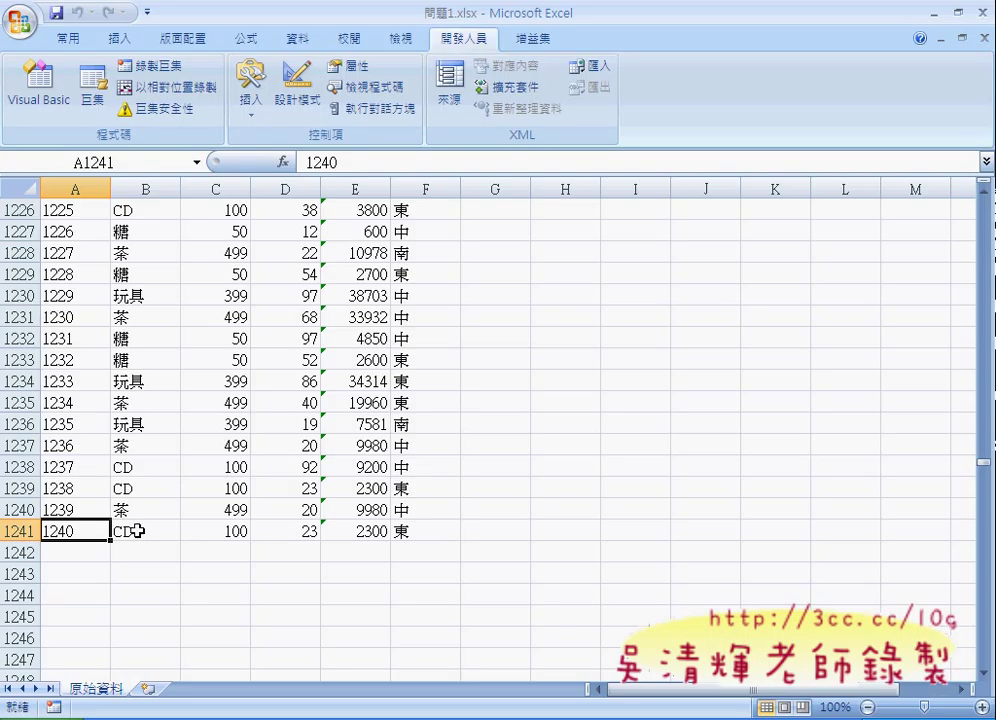
{"action": "key", "text": "ctrl+Home"}
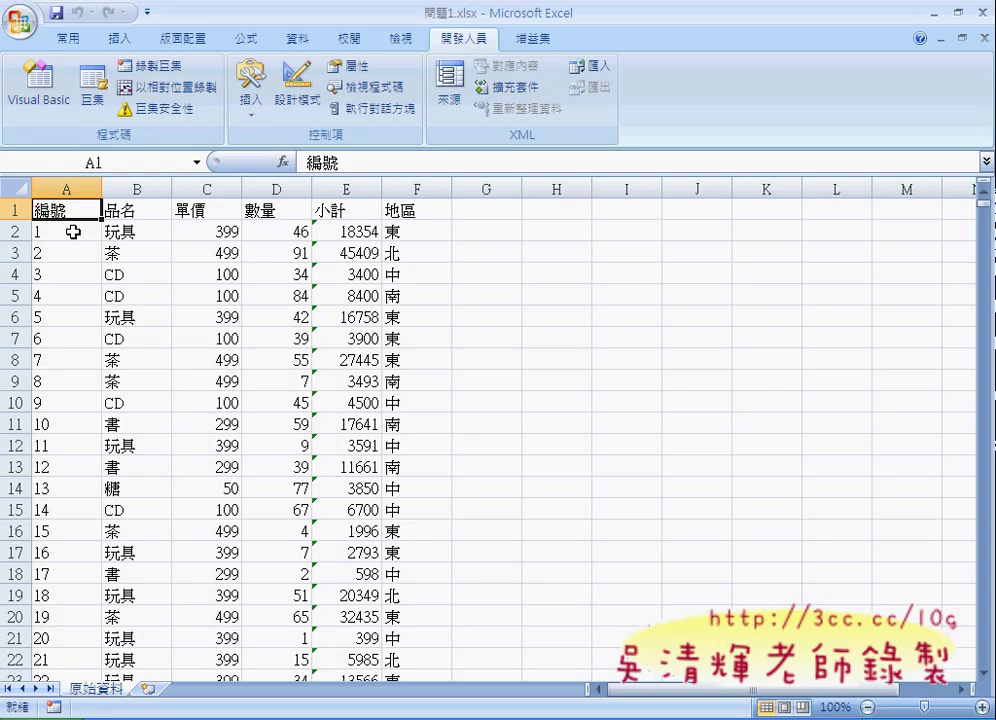
{"action": "key", "text": "alt+F11"}
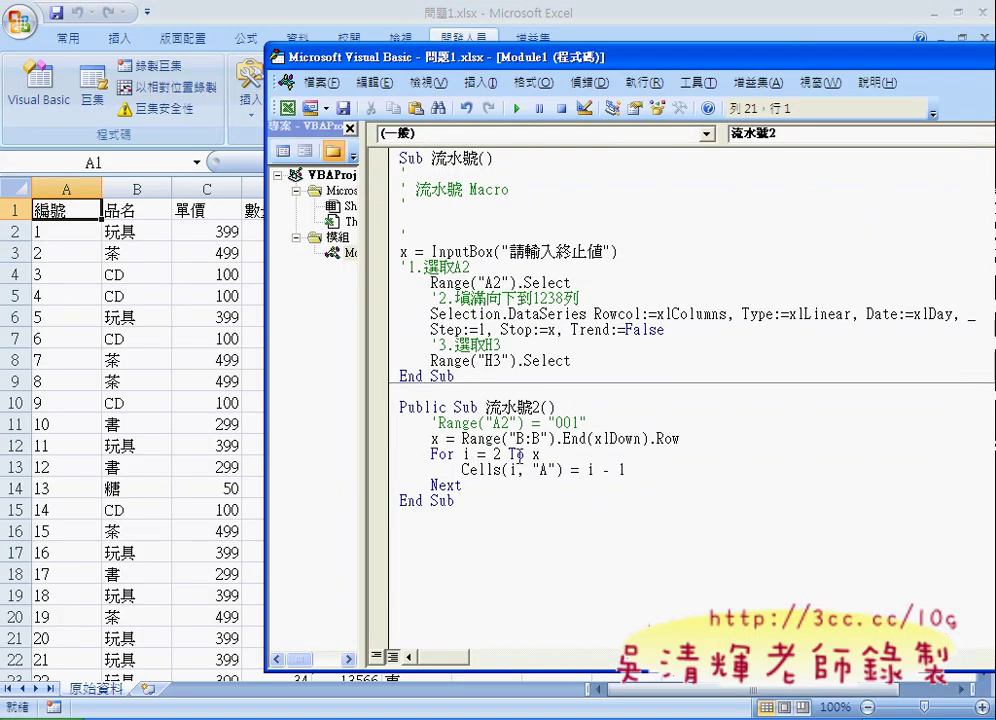
{"action": "left_click_drag", "start_coordinate": [587, 469], "coordinate": [643, 469]}
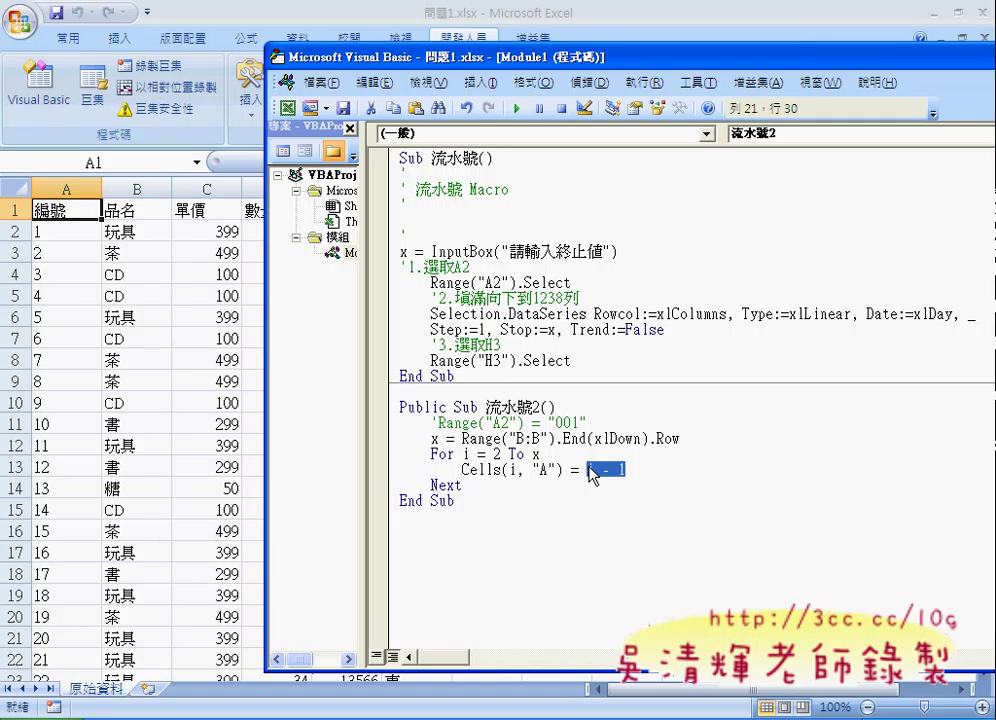
{"action": "left_click_drag", "start_coordinate": [563, 470], "coordinate": [462, 471]}
{"action": "left_click", "coordinate": [584, 470]}
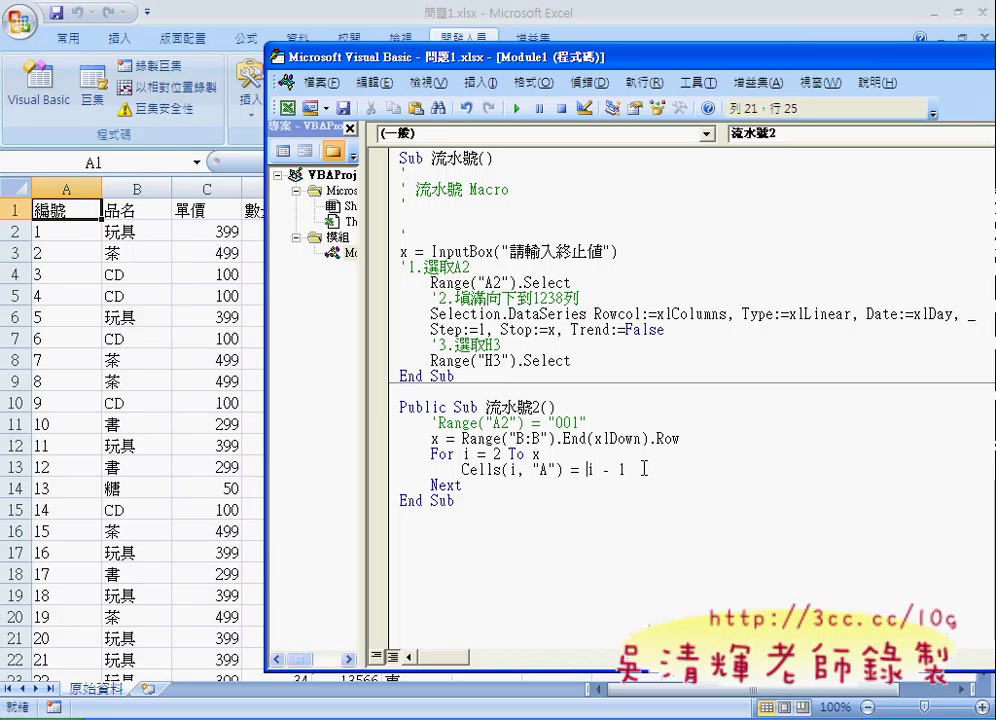
Change the loop line to Cells(i, "A") = Format(i - 1, "000")
{"action": "type", "text": "t"}
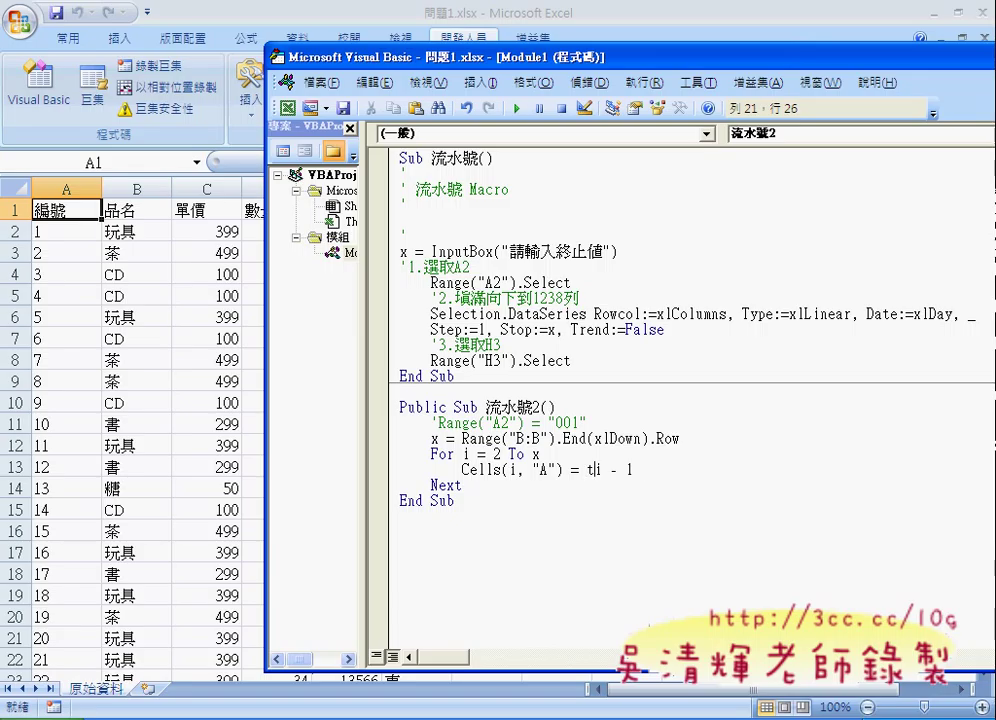
{"action": "type", "text": "ext"}
{"action": "type", "text": "("}
{"action": "key", "text": "Right"}
{"action": "key", "text": "Right"}
{"action": "key", "text": "Right"}
{"action": "key", "text": "Left"}
{"action": "key", "text": "Left"}
{"action": "key", "text": "Left"}
{"action": "key", "text": "Left"}
{"action": "key", "text": "Left"}
{"action": "key", "text": "shift+Left"}
{"action": "key", "text": "shift+Left"}
{"action": "key", "text": "shift+Left"}
{"action": "key", "text": "shift+Left"}
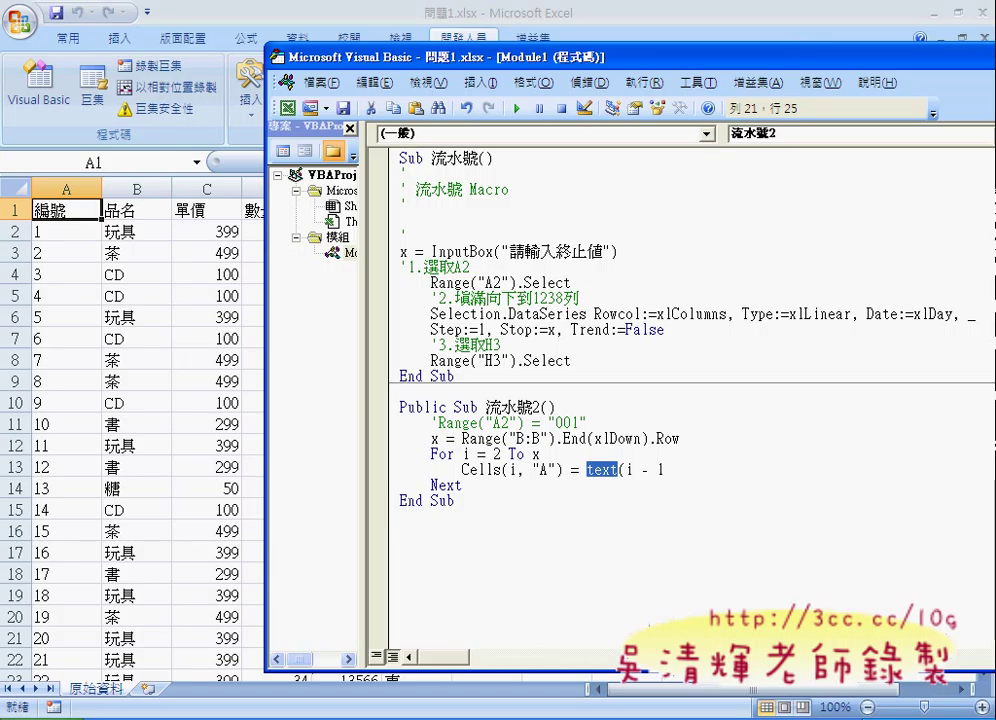
{"action": "type", "text": "fo"}
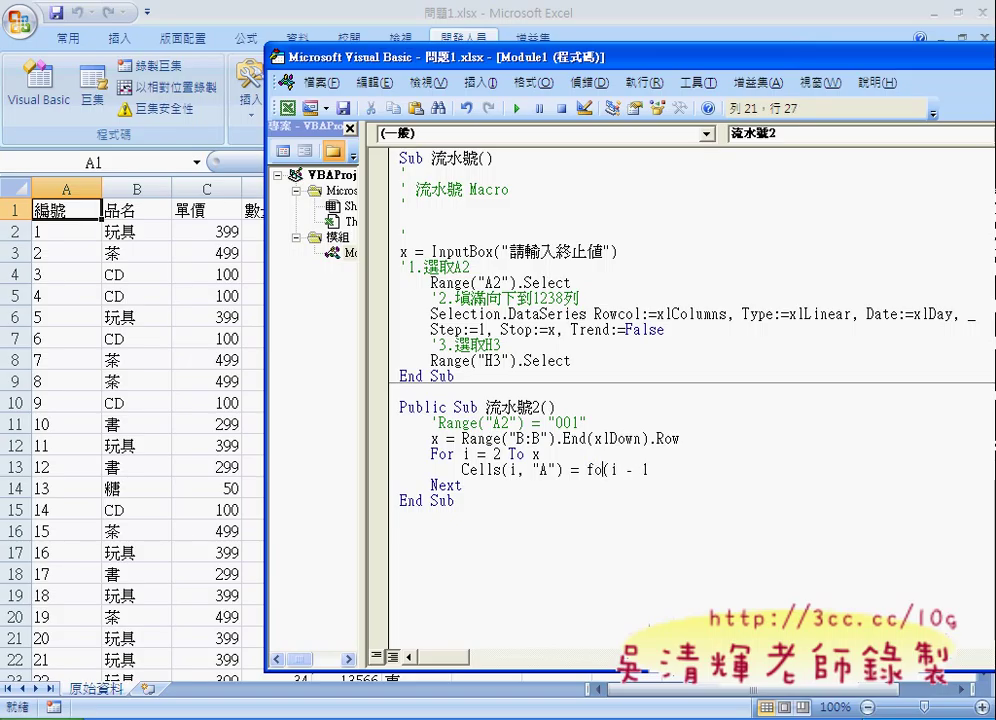
{"action": "type", "text": "rm"}
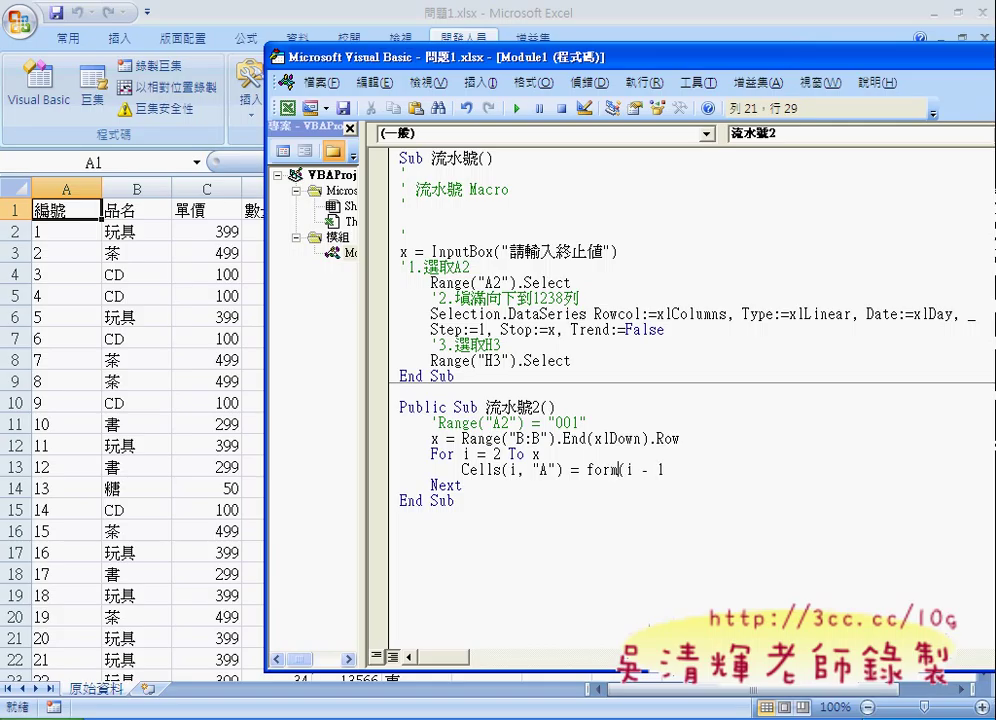
{"action": "type", "text": "at"}
{"action": "key", "text": "Right"}
{"action": "key", "text": "Right"}
{"action": "key", "text": "Right"}
{"action": "key", "text": "Right"}
{"action": "type", "text": ","}
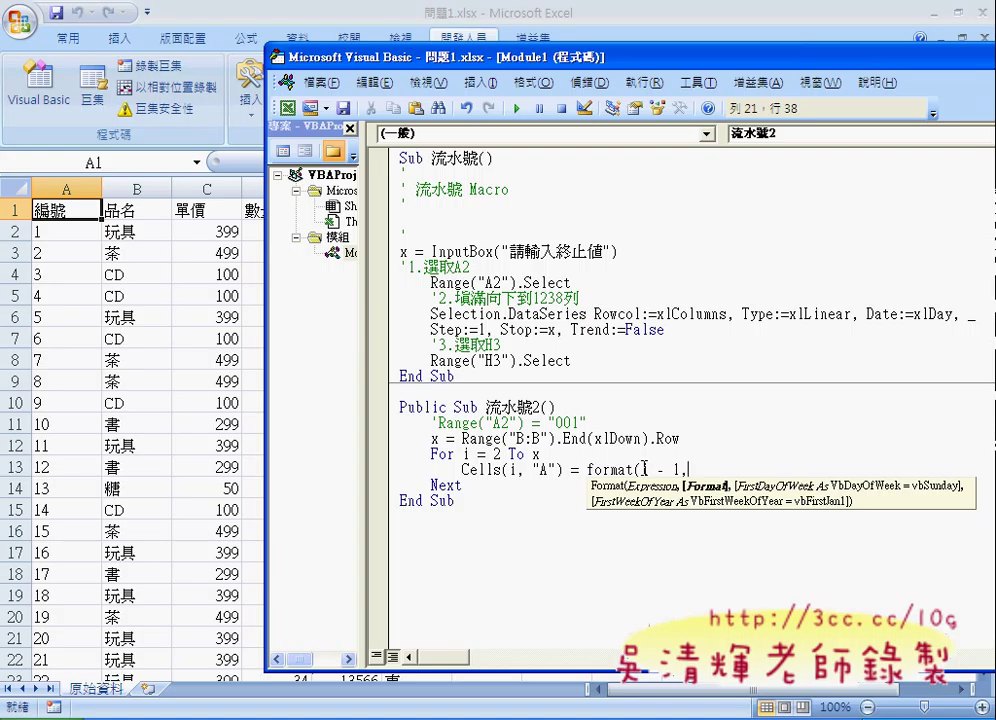
{"action": "type", "text": "\"0"}
{"action": "type", "text": "00\""}
{"action": "type", "text": ")"}
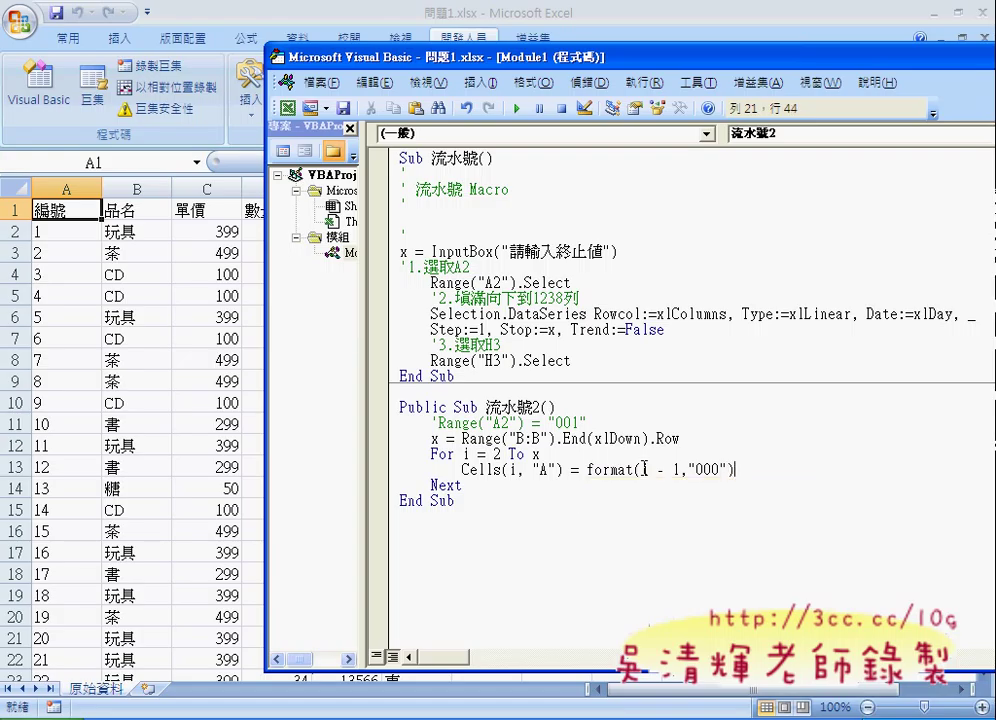
{"action": "key", "text": "Down"}
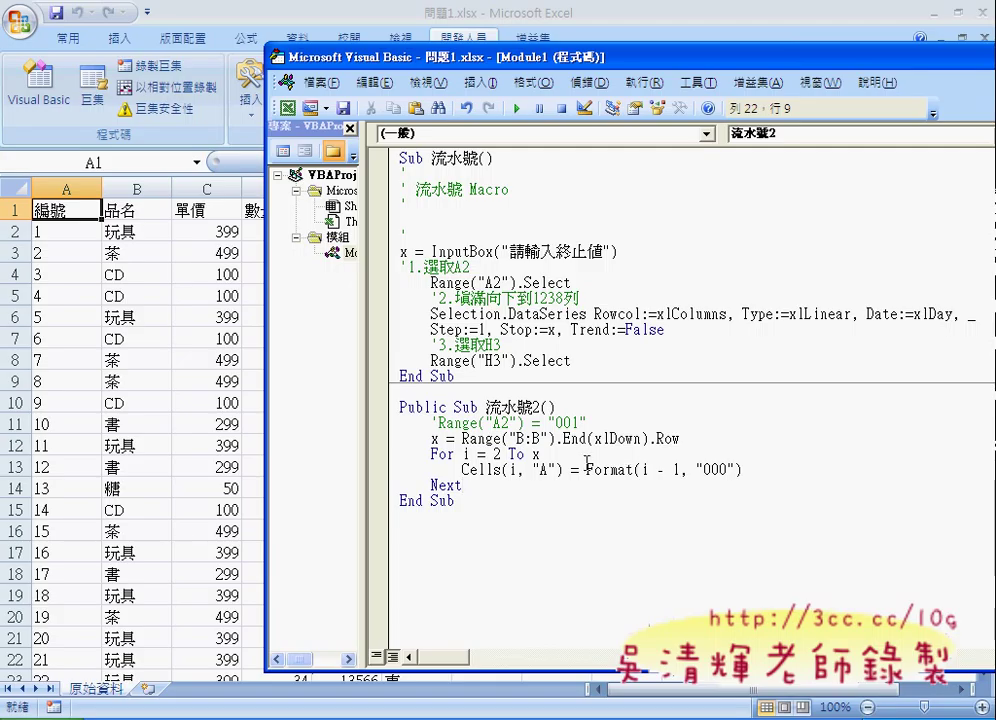
Check that Format auto-capitalised, then bring the worksheet back to the front
{"action": "left_click_drag", "start_coordinate": [587, 469], "coordinate": [597, 465]}
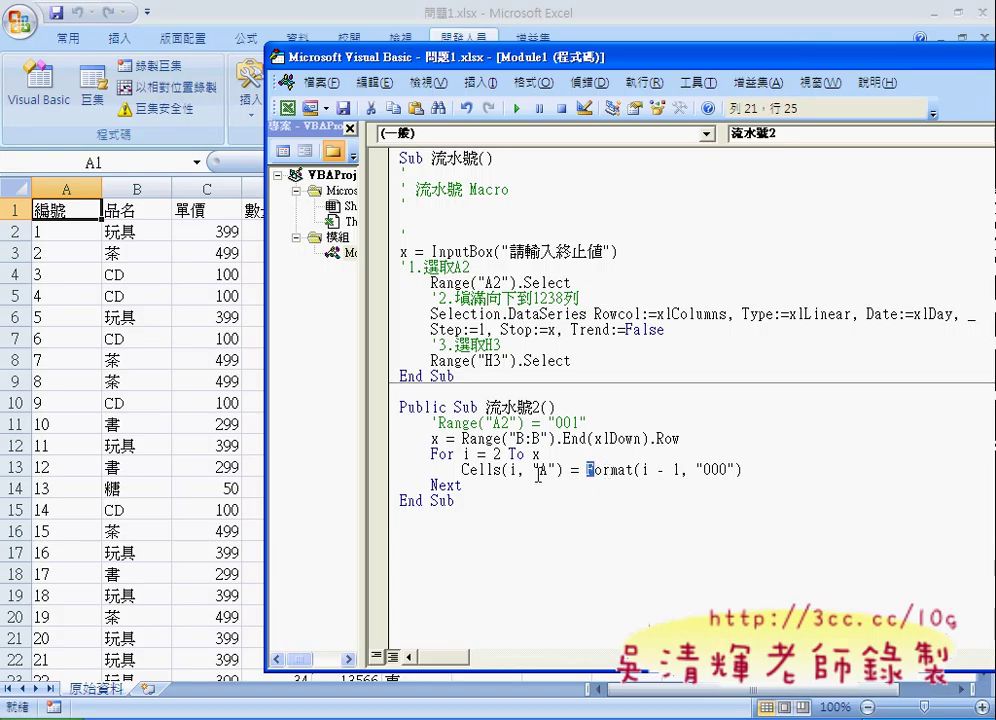
{"action": "left_click", "coordinate": [540, 469]}
{"action": "left_click", "coordinate": [501, 481]}
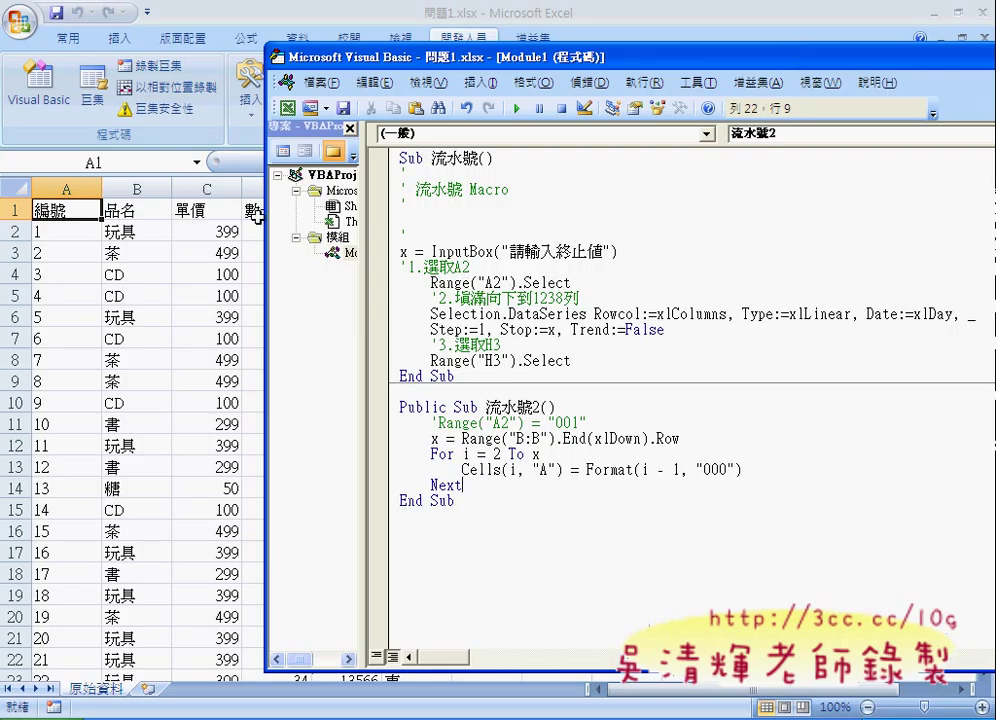
{"action": "left_click", "coordinate": [75, 227]}
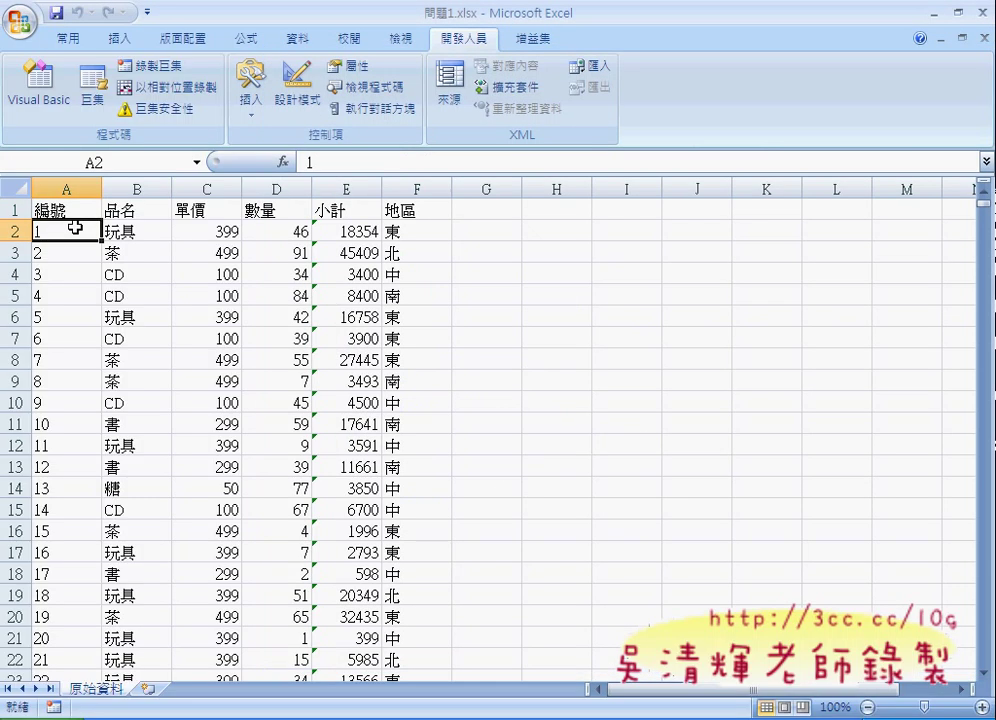
Clear the old numbers in column A and run the 流水號2 macro
{"action": "key", "text": "ctrl+shift+Down"}
{"action": "key", "text": "Delete"}
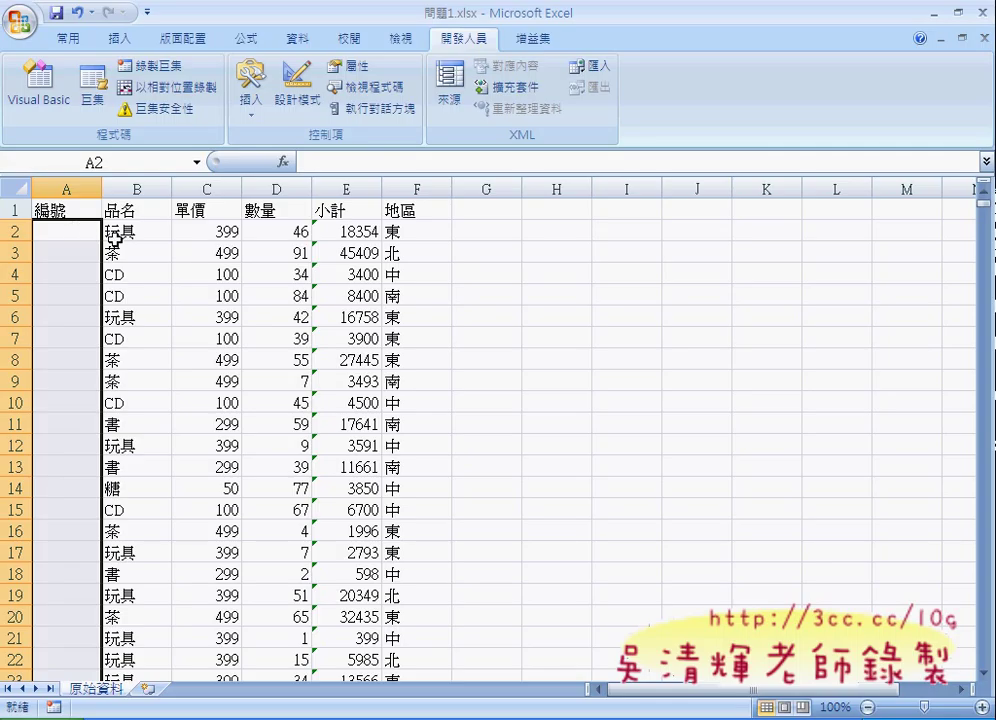
{"action": "key", "text": "alt+F11"}
{"action": "left_click", "coordinate": [461, 469]}
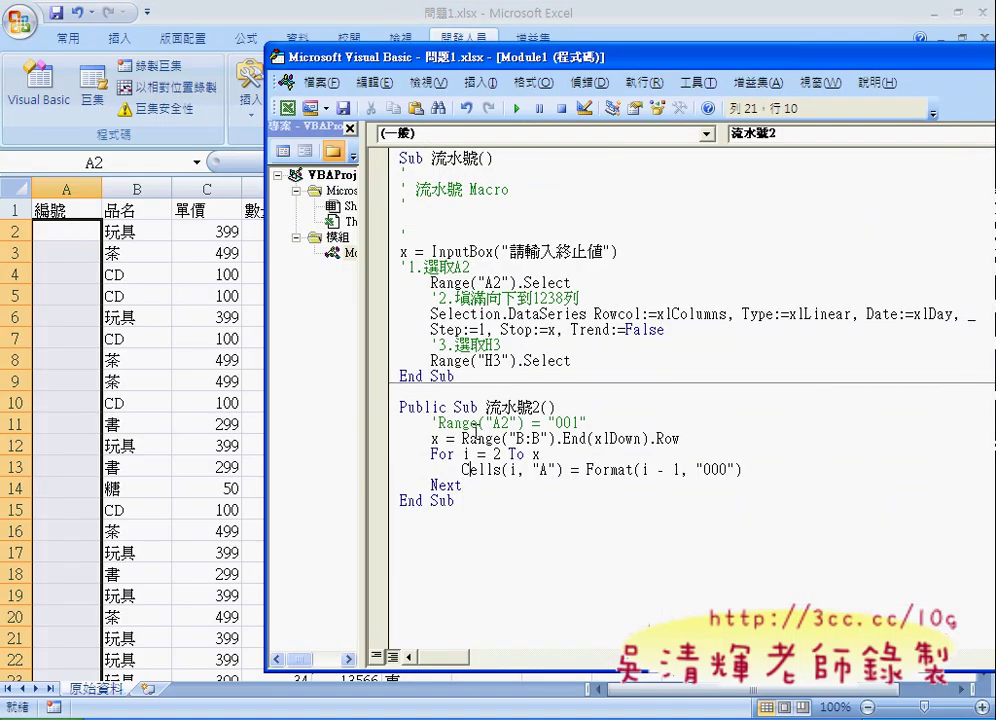
{"action": "left_click", "coordinate": [516, 108]}
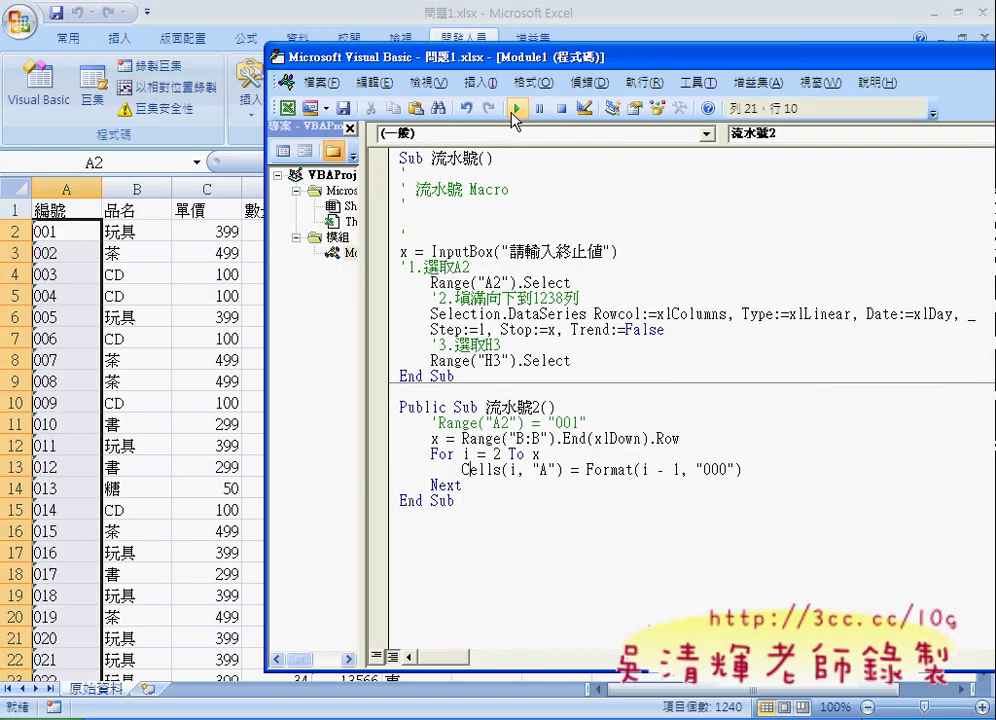
Verify column A now runs from 001 to 1240, then return to the VBA editor
{"action": "left_click", "coordinate": [72, 226]}
{"action": "key", "text": "ctrl+Down"}
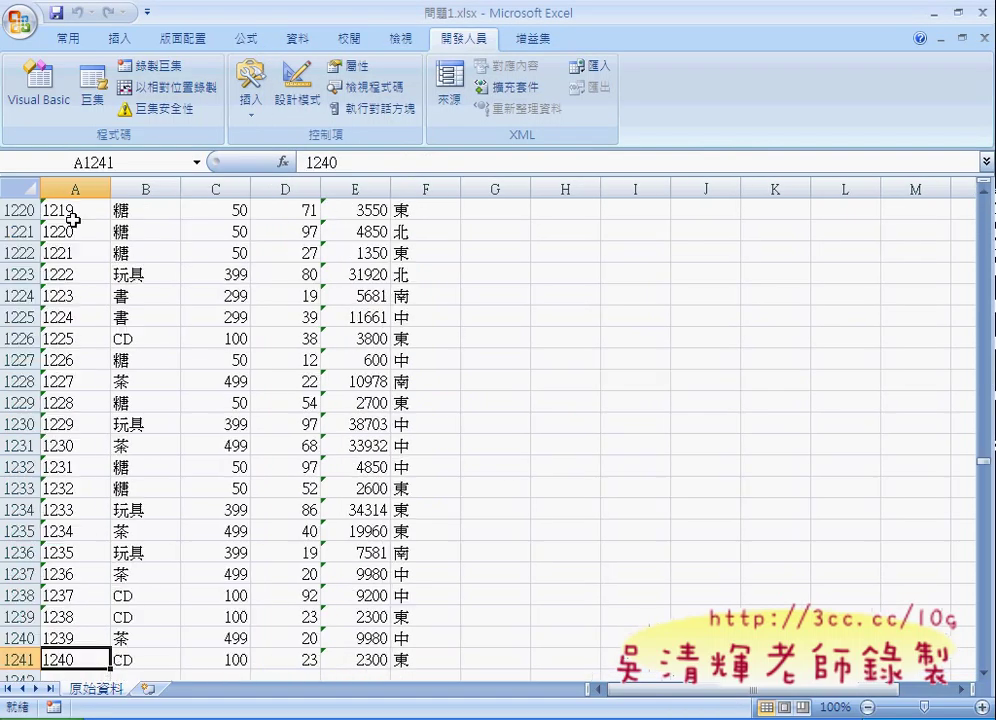
{"action": "key", "text": "ctrl+Up"}
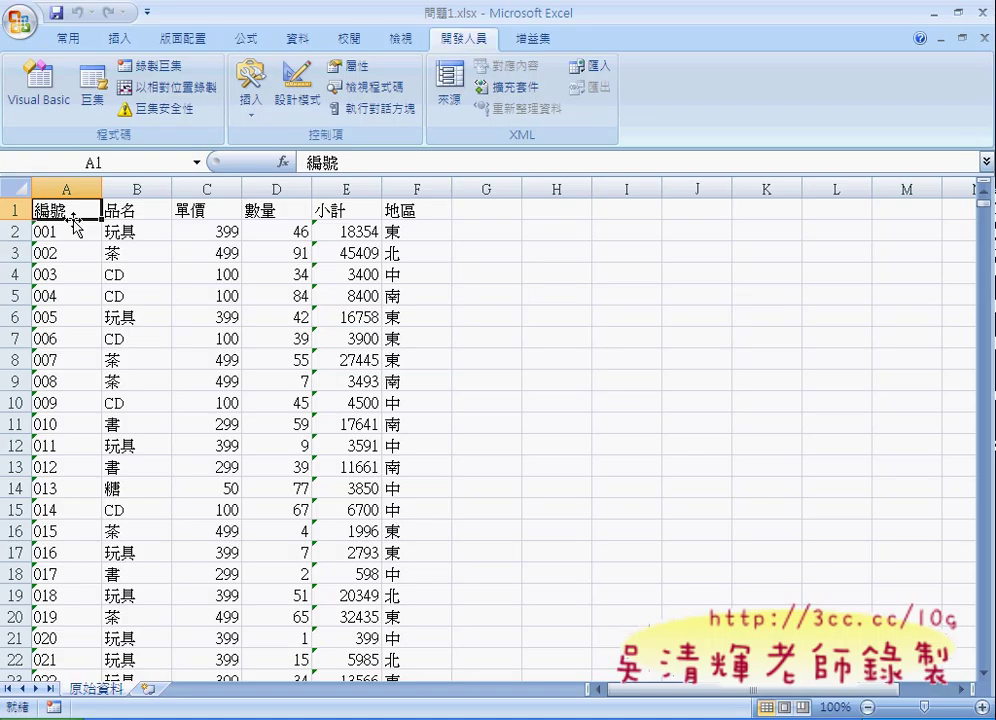
{"action": "left_click", "coordinate": [73, 224]}
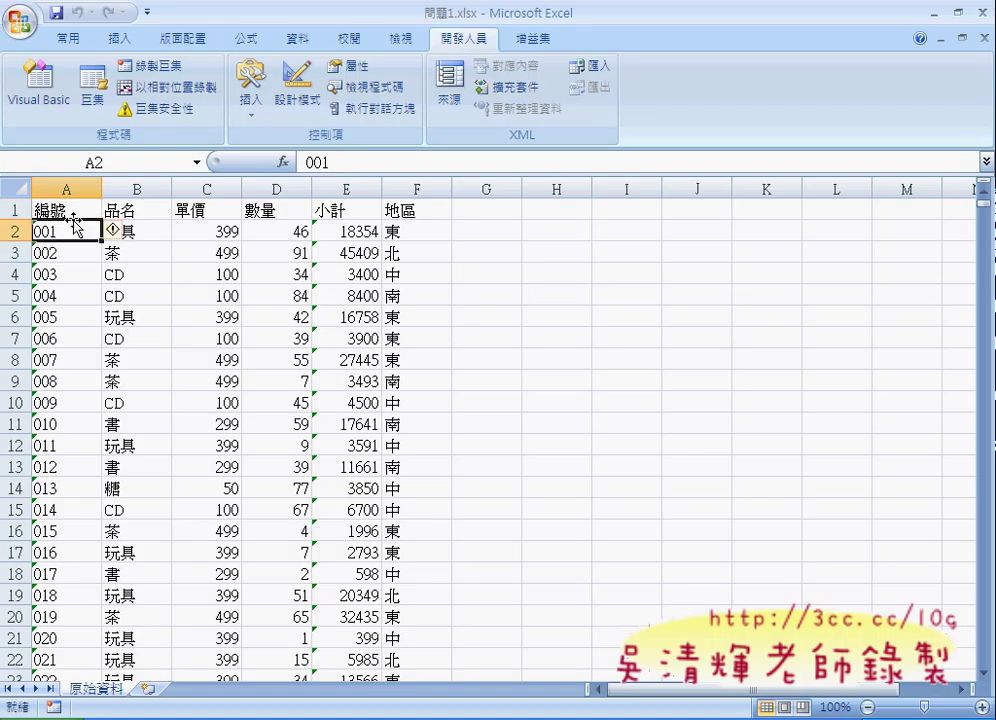
{"action": "key", "text": "ctrl+Down"}
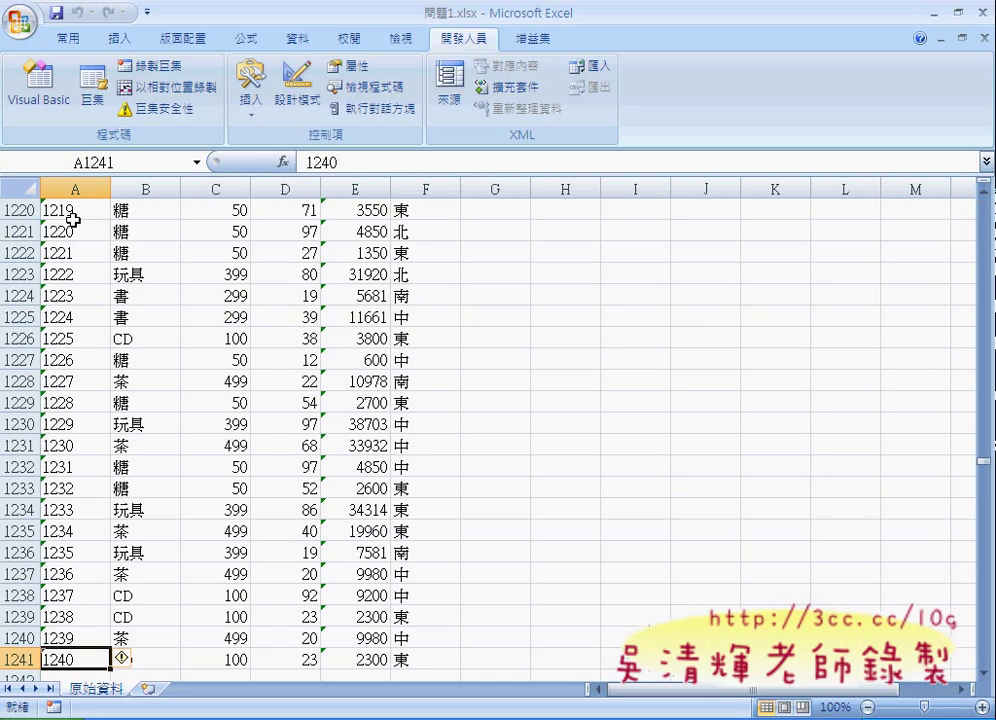
{"action": "key", "text": "ctrl+shift+Up"}
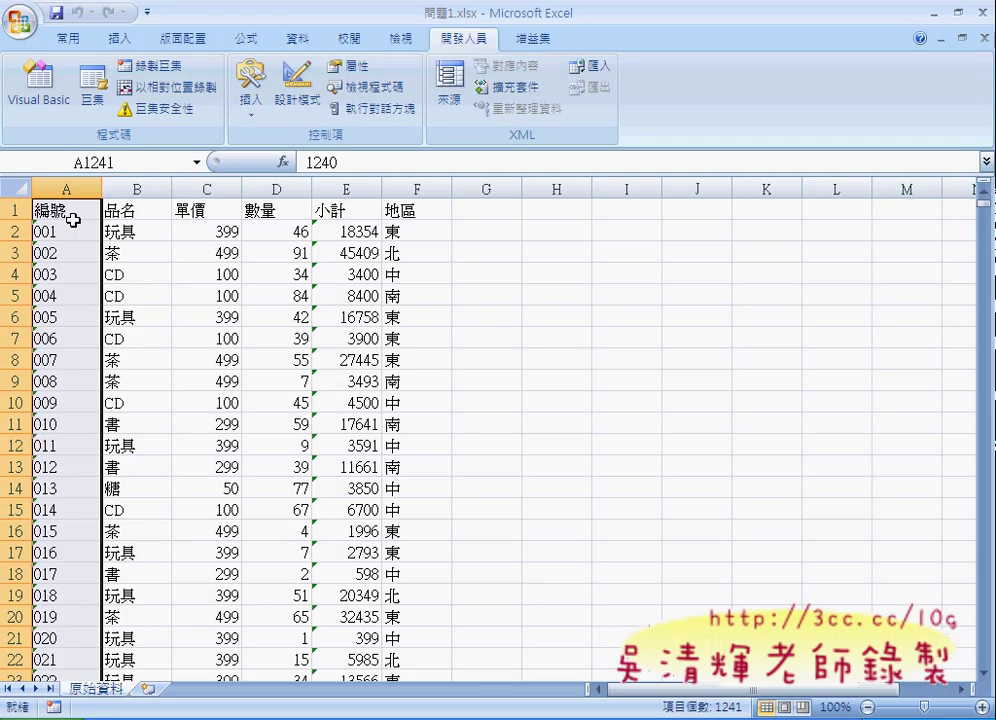
{"action": "key", "text": "alt+F11"}
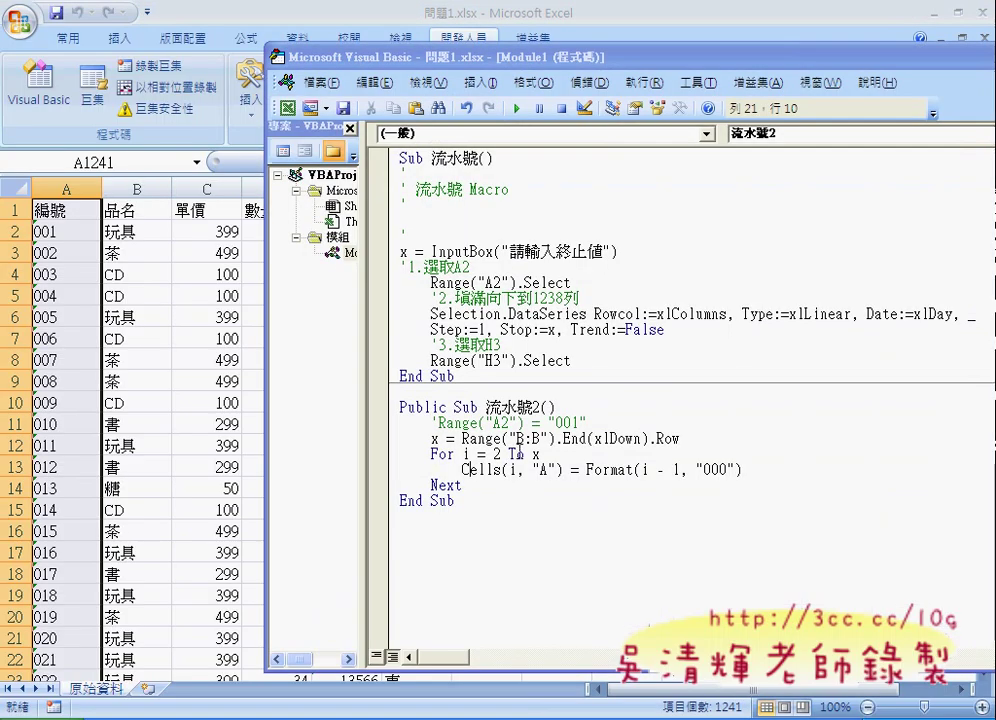
Draw a rounded rectangle shape across cells G2:H2
{"action": "left_click", "coordinate": [188, 322]}
{"action": "left_click", "coordinate": [117, 38]}
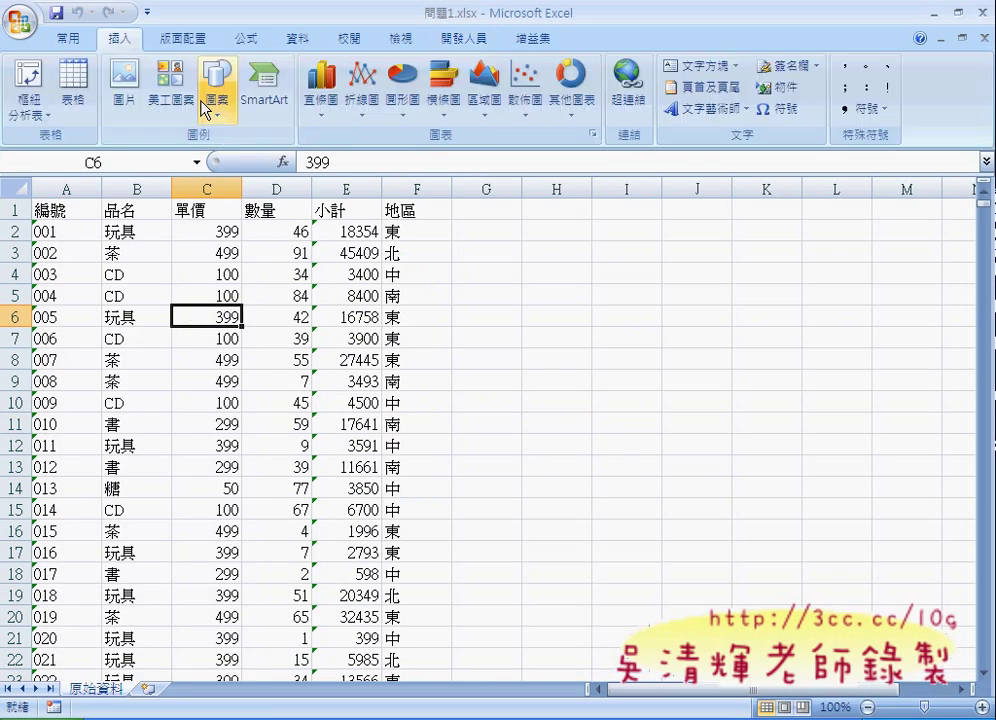
{"action": "left_click", "coordinate": [216, 104]}
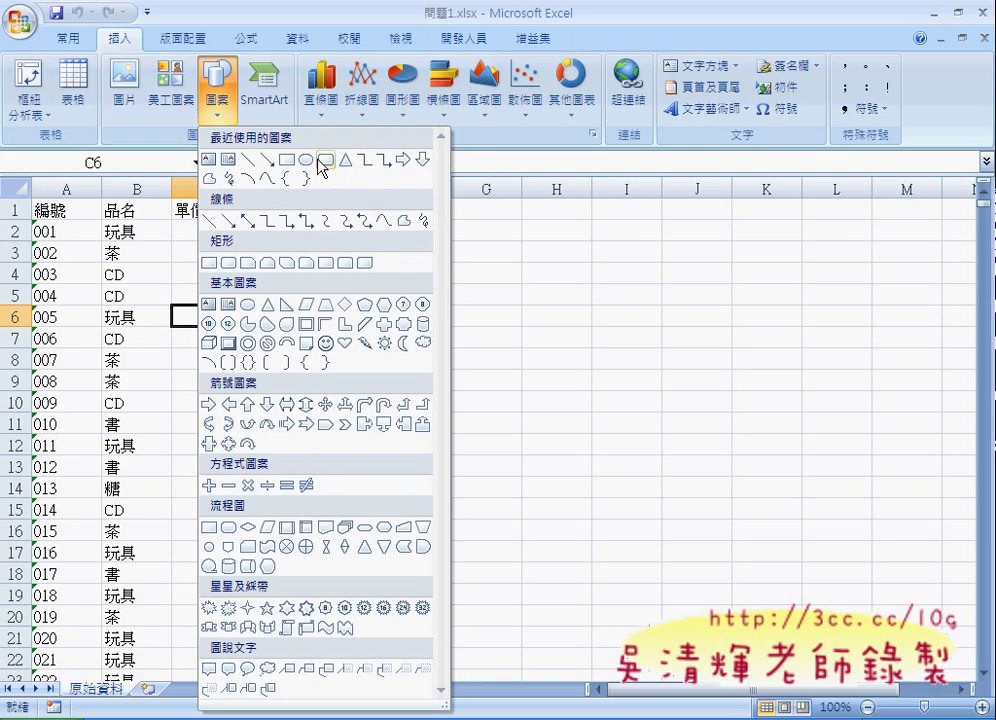
{"action": "left_click", "coordinate": [325, 160]}
{"action": "left_click_drag", "start_coordinate": [494, 218], "coordinate": [556, 242]}
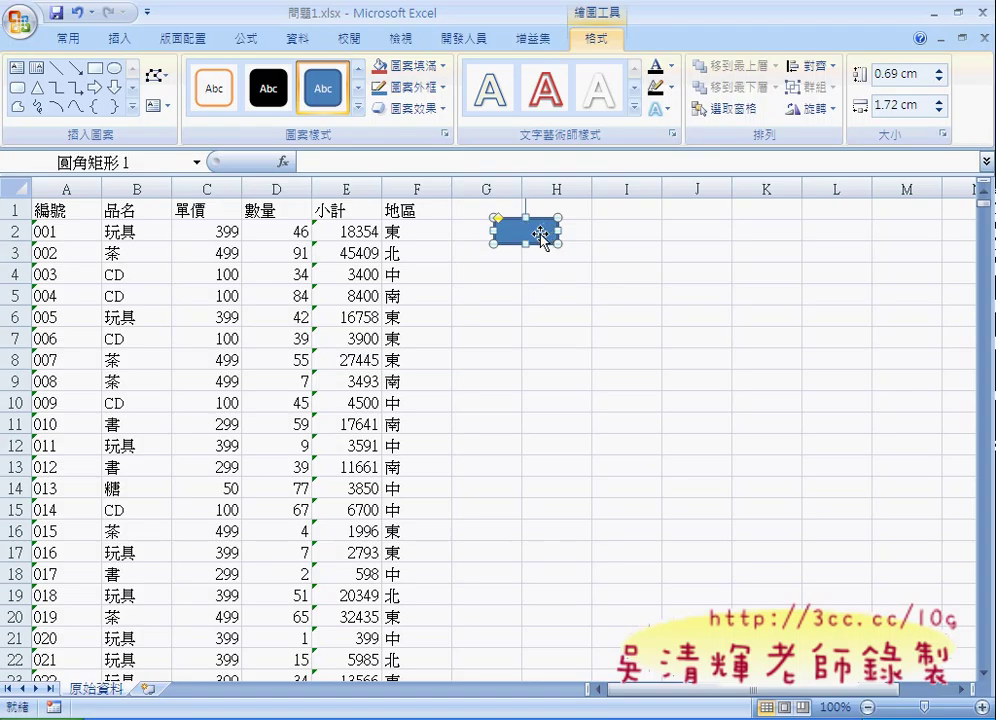
Assign the 流水號2 macro to the rounded rectangle
{"action": "right_click", "coordinate": [528, 233]}
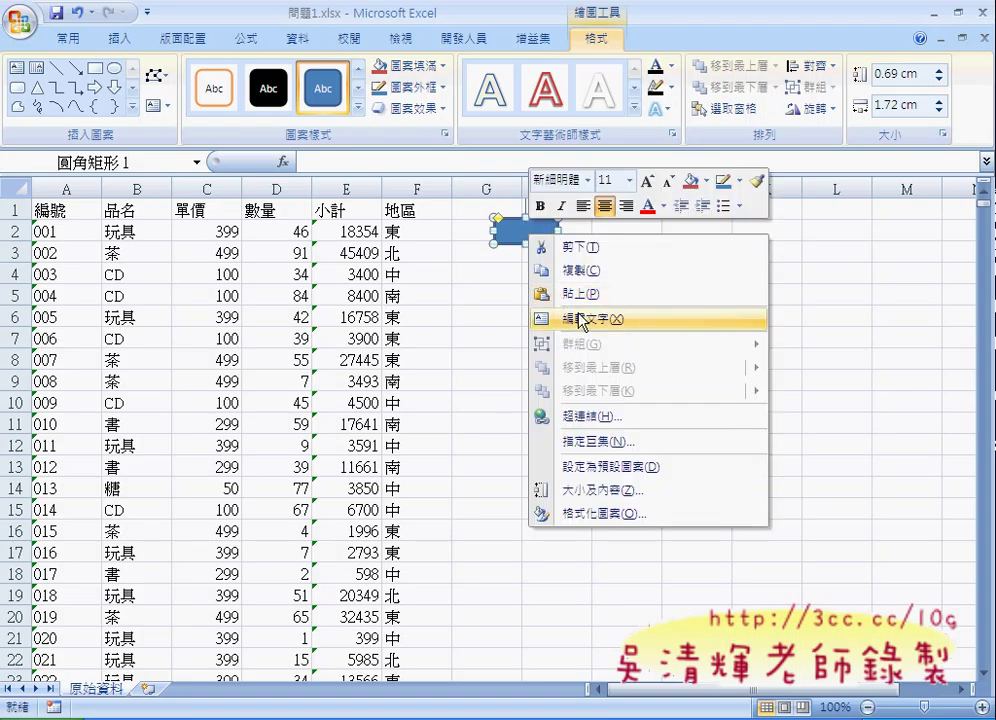
{"action": "left_click", "coordinate": [596, 441]}
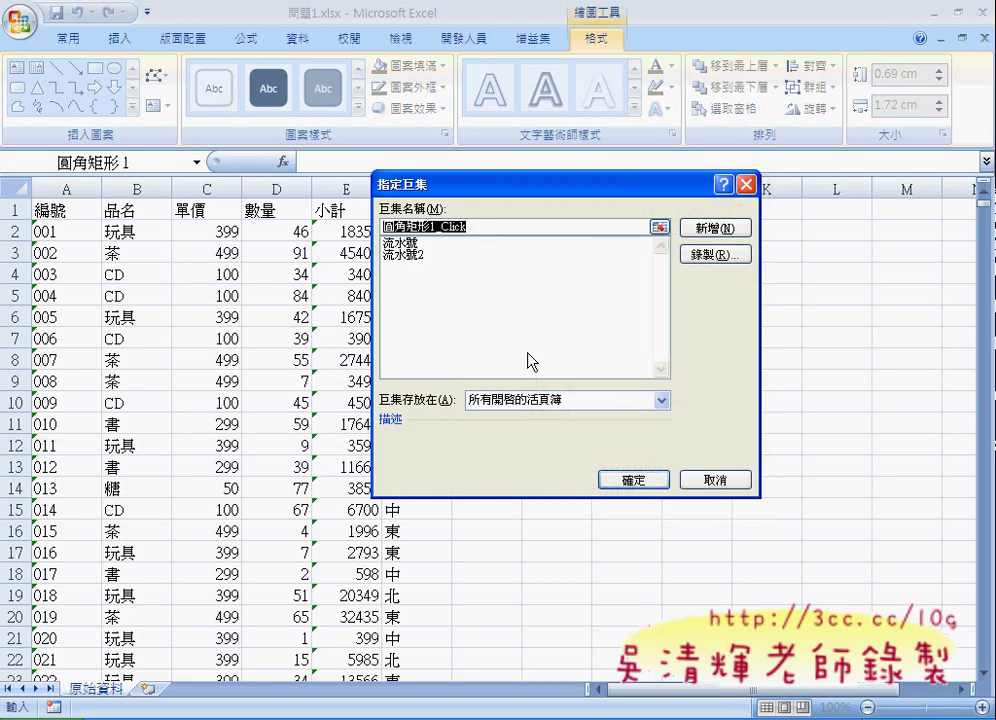
{"action": "left_click", "coordinate": [440, 256]}
{"action": "left_click", "coordinate": [632, 481]}
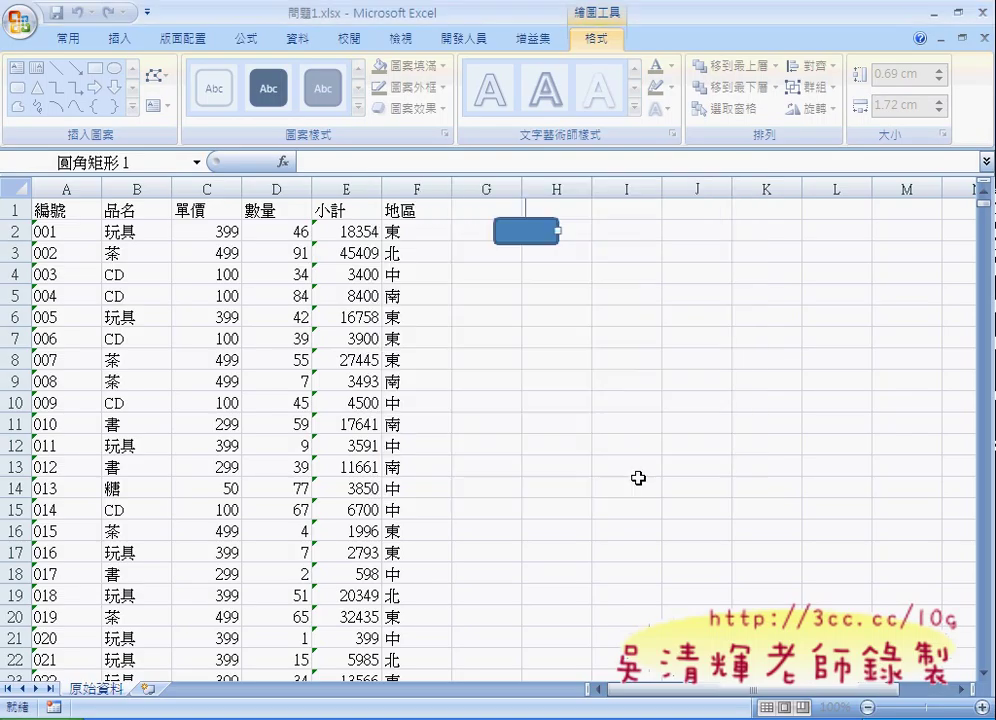
{"action": "left_click", "coordinate": [74, 236]}
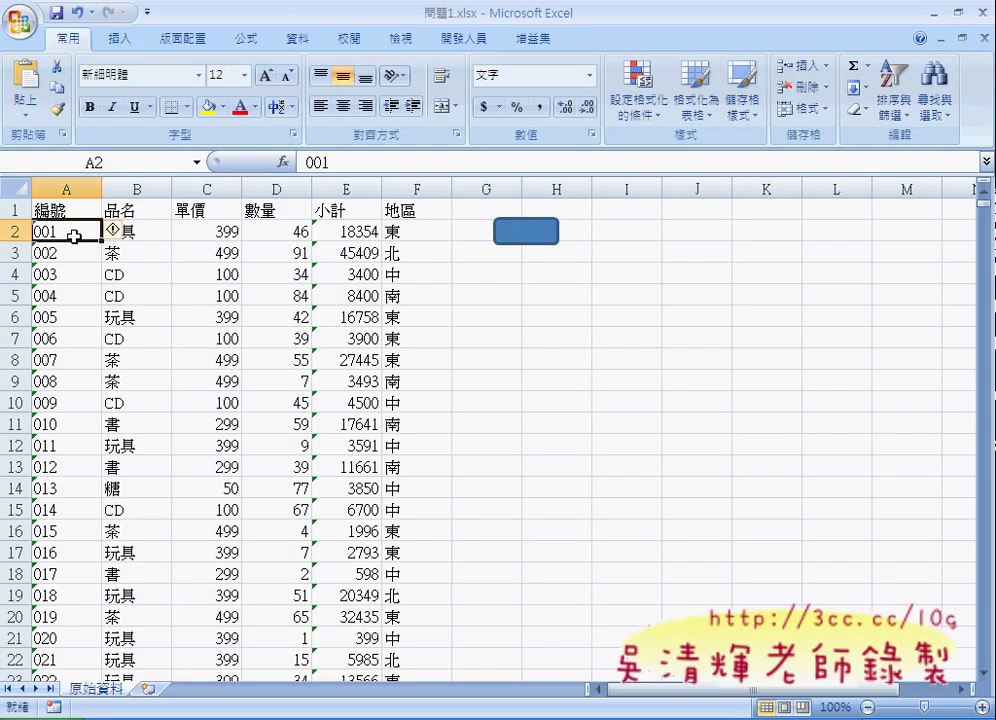
Delete column A's serial numbers, refill them via the rectangle button, and reopen the VBA editor
{"action": "key", "text": "ctrl+shift+Down"}
{"action": "key", "text": "Delete"}
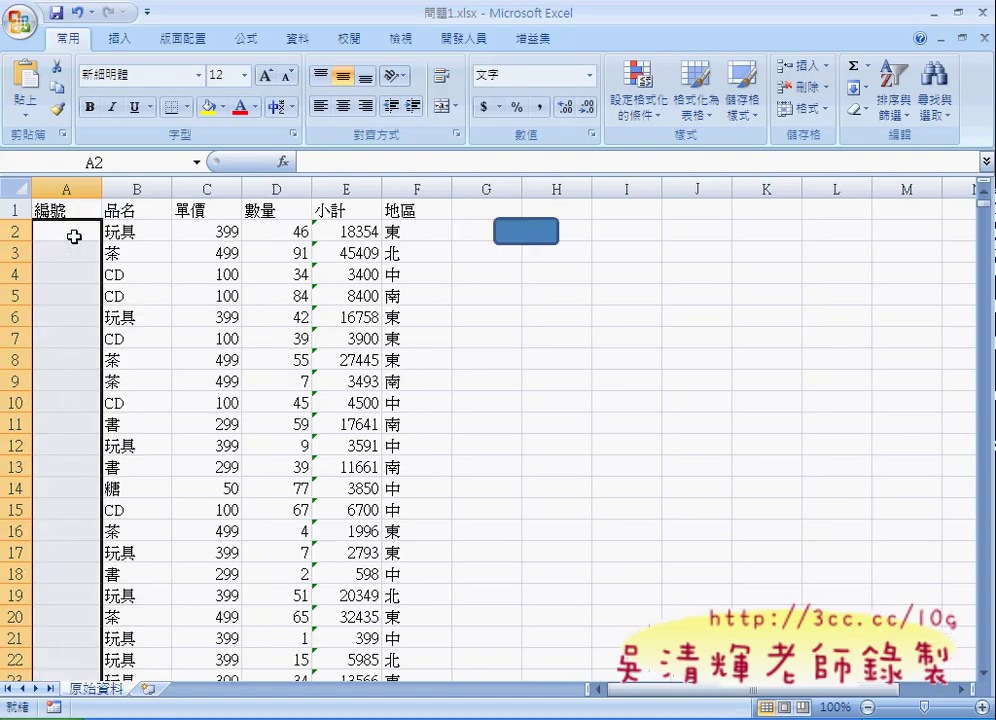
{"action": "left_click", "coordinate": [493, 318]}
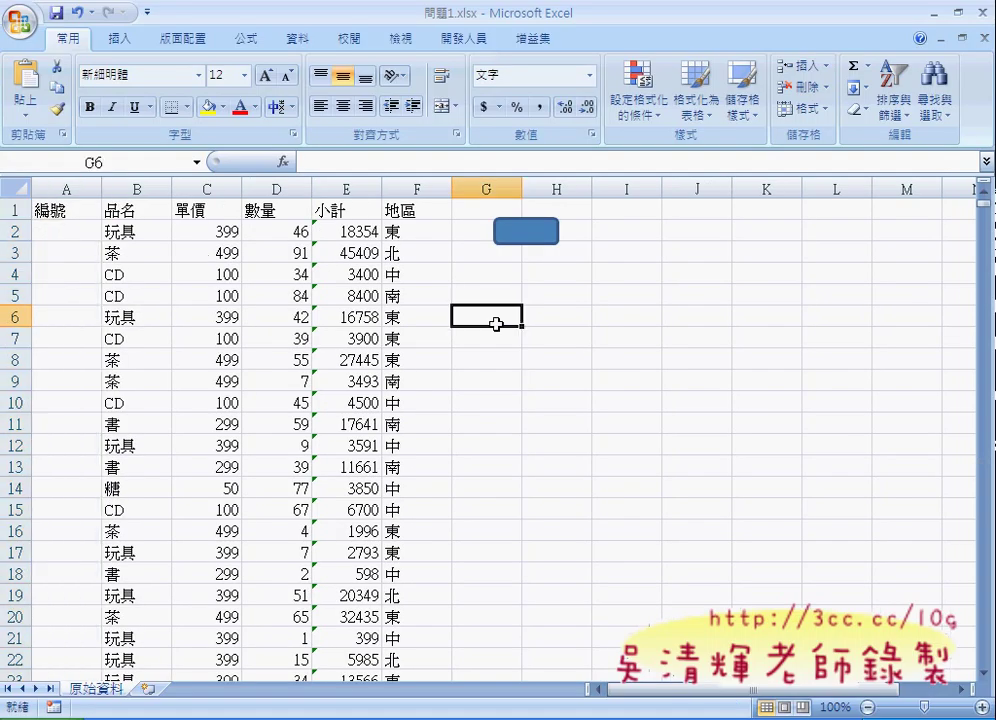
{"action": "left_click", "coordinate": [524, 238]}
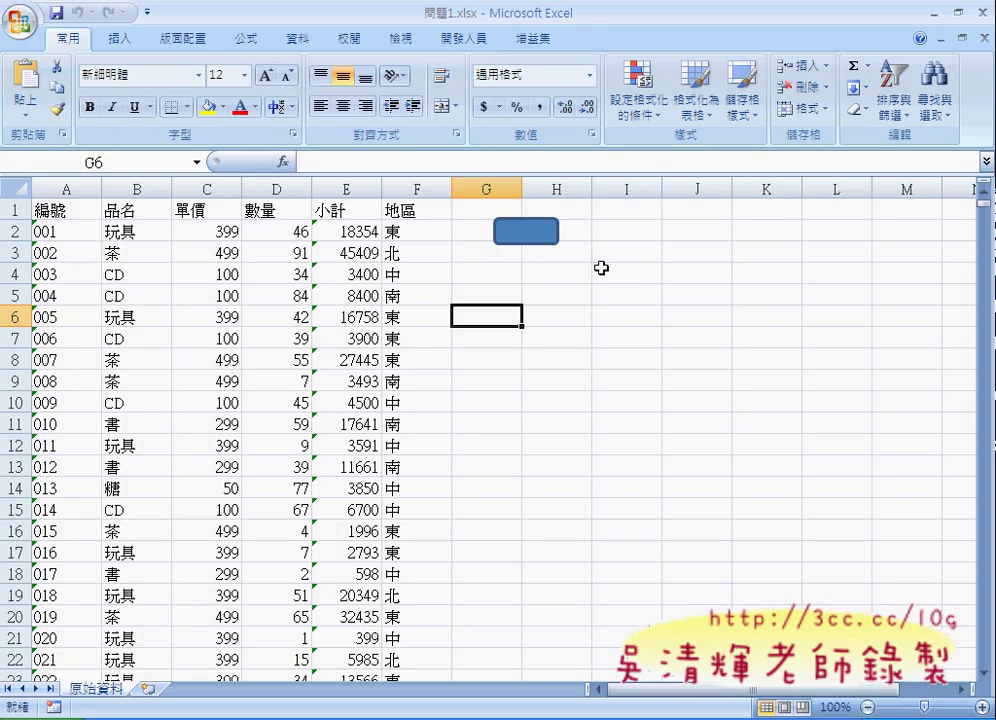
{"action": "key", "text": "alt+F11"}
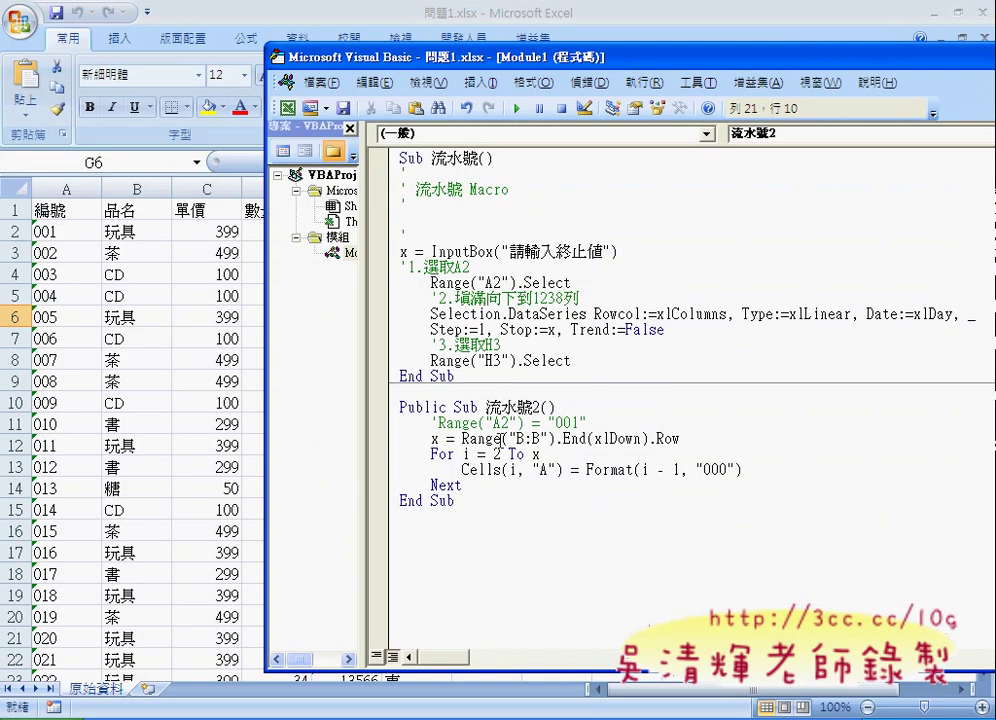
Highlight the 流水號2 lines from x = Range("B:B")... through Next
{"action": "left_click_drag", "start_coordinate": [429, 437], "coordinate": [636, 484]}
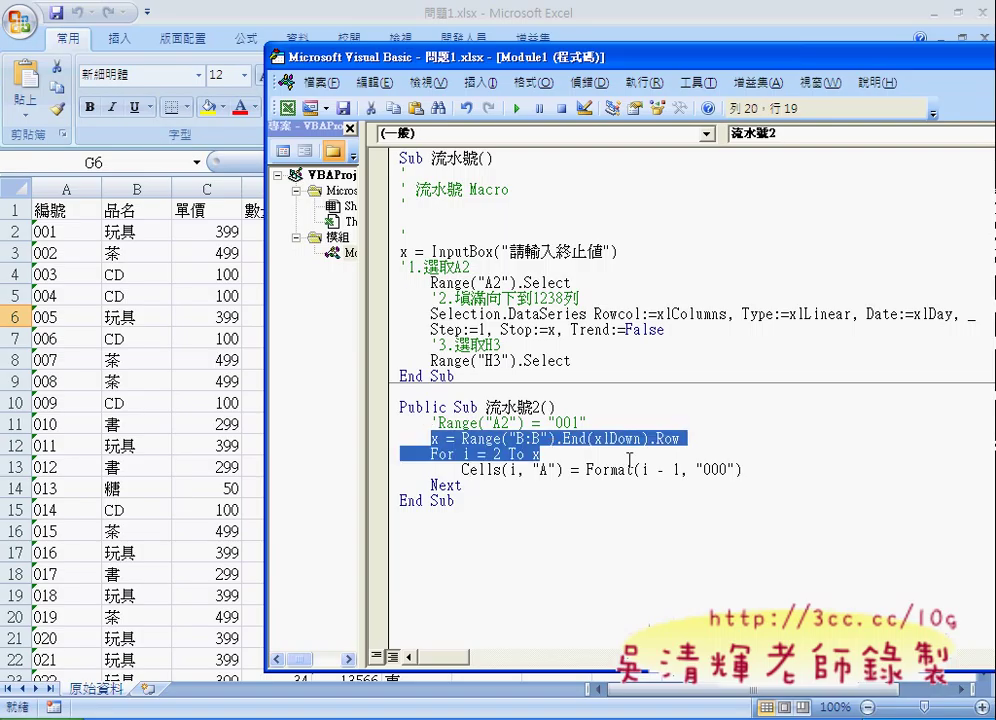